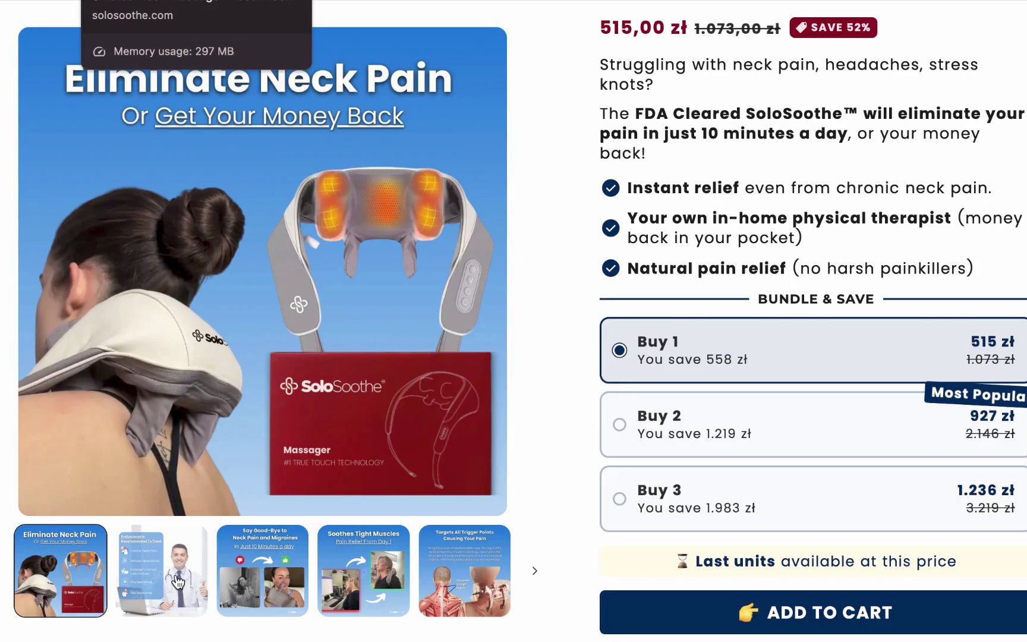
Preview the SoloSoothe gallery images, ending back on the Eliminate Neck Pain image.
left_click(176, 580)
left_click(264, 572)
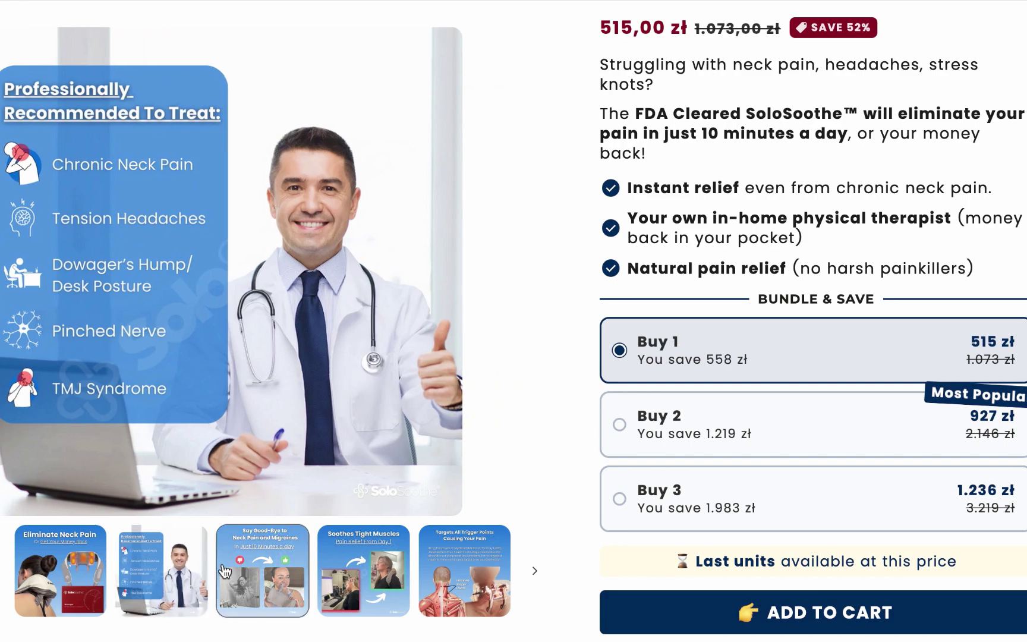
left_click(344, 575)
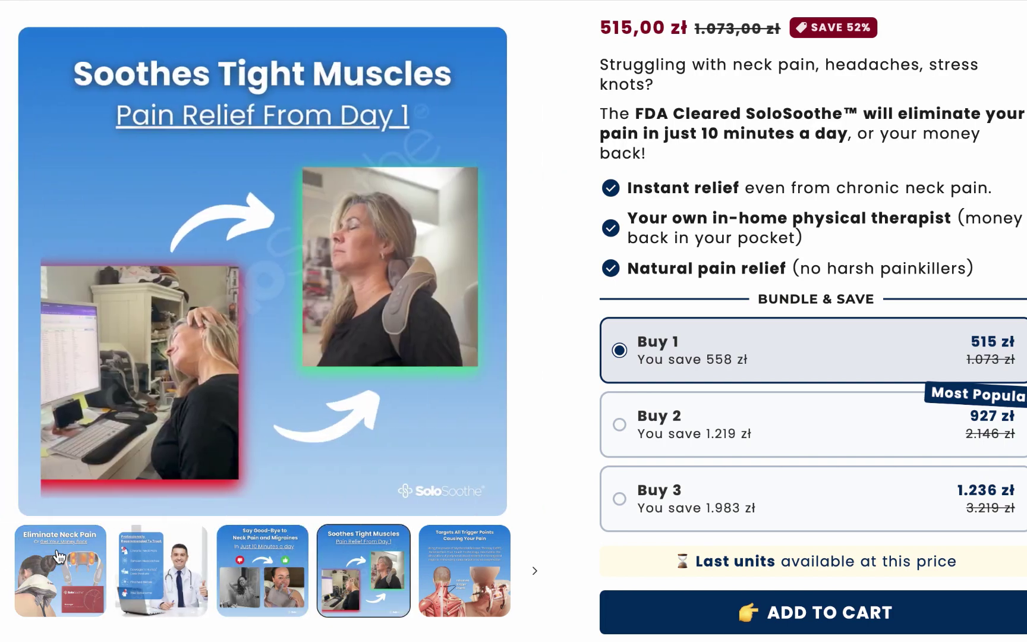
left_click(65, 547)
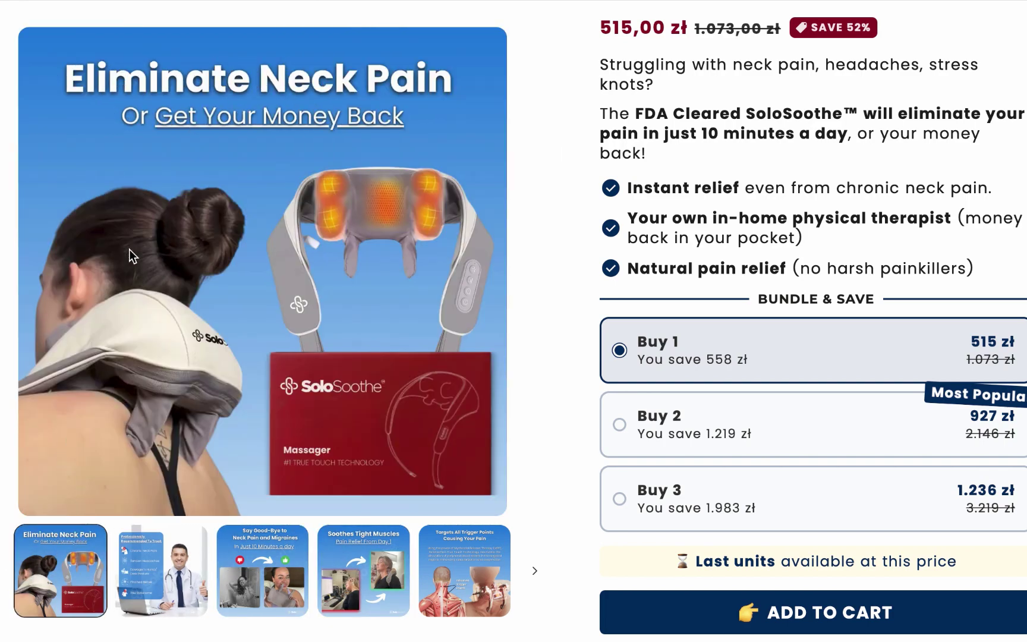
scroll(797, 196, "up", 3)
scroll(797, 196, "up", 2)
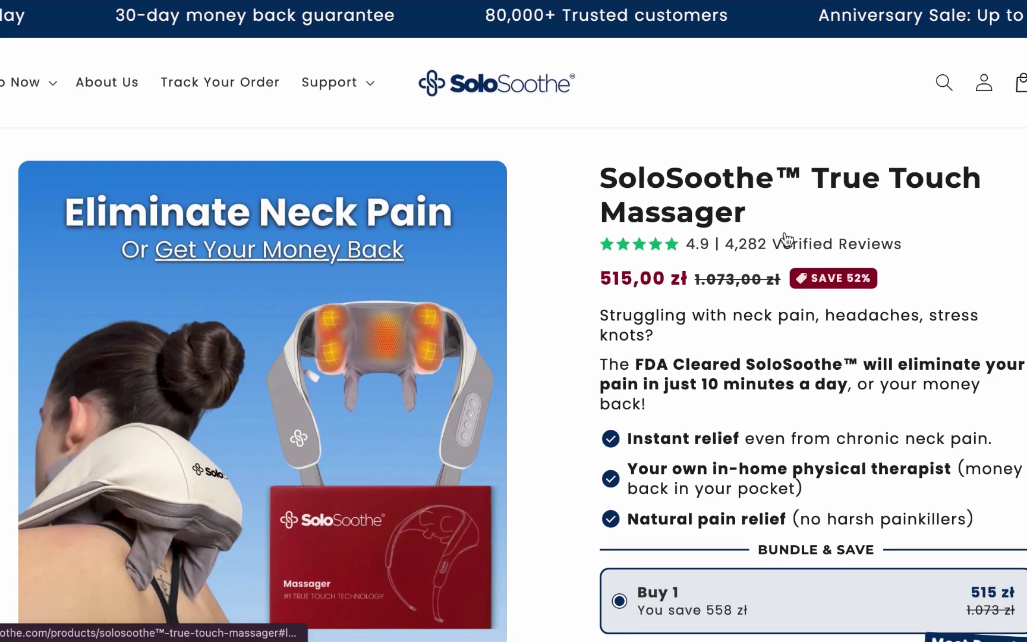
scroll(542, 136, "down", 1)
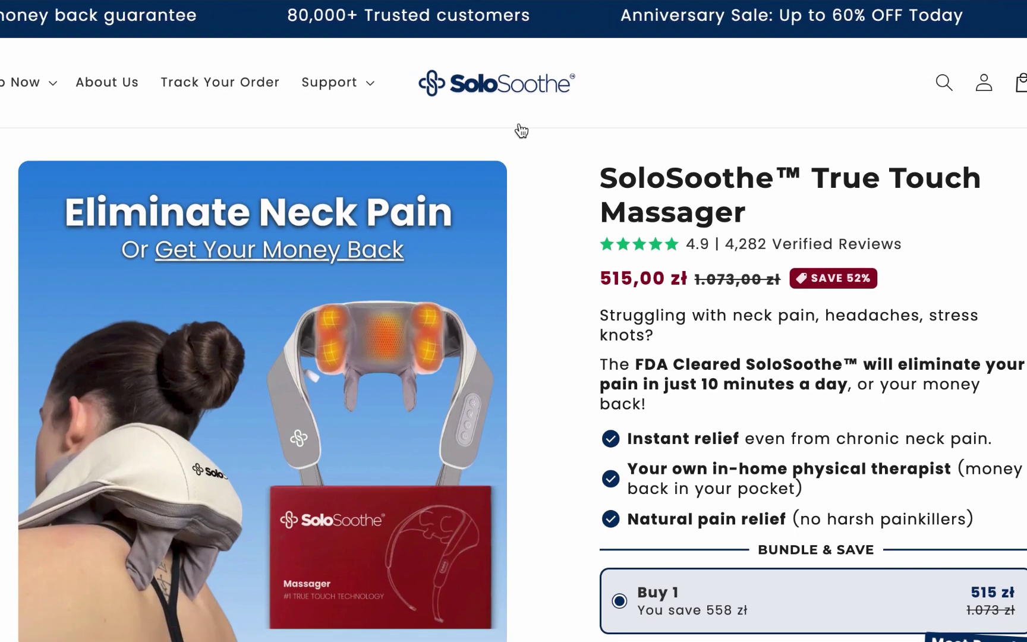
scroll(570, 188, "down", 1)
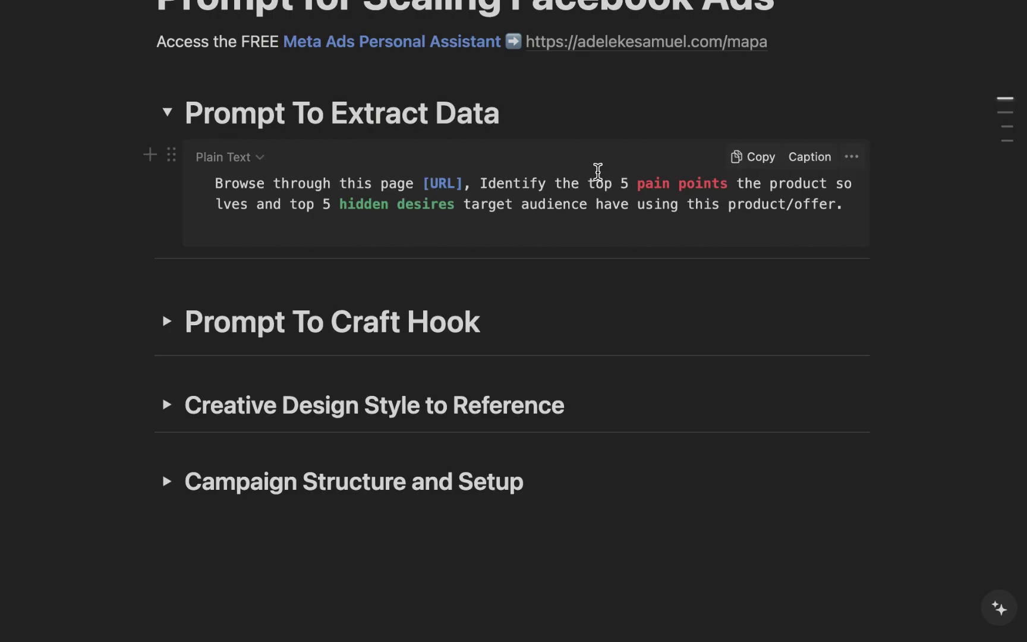
Copy the Prompt To Extract Data code block from the Notion page.
scroll(598, 173, "up", 4)
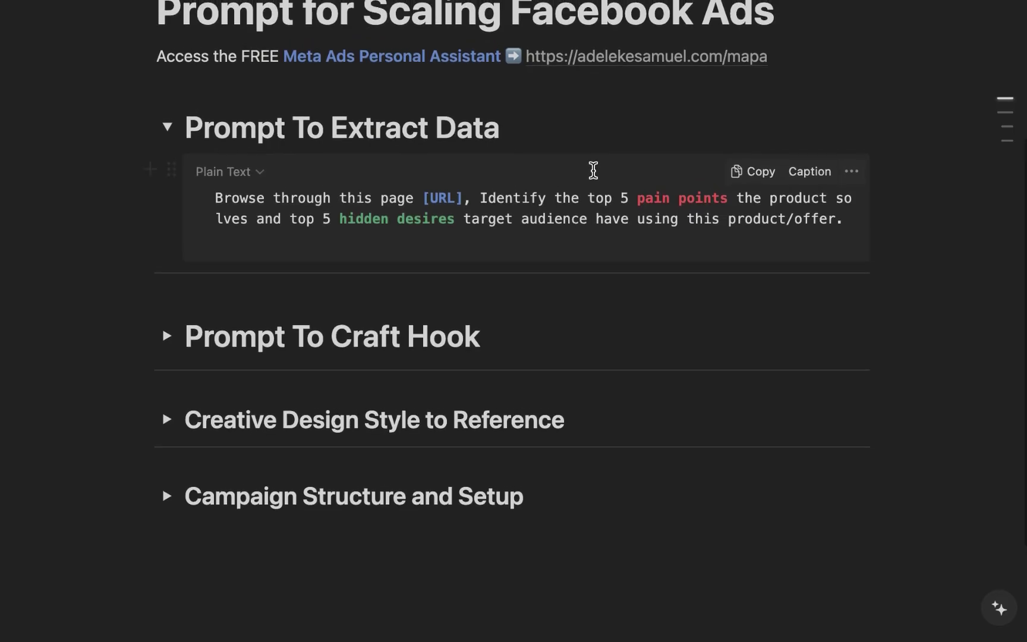
scroll(599, 174, "up", 2)
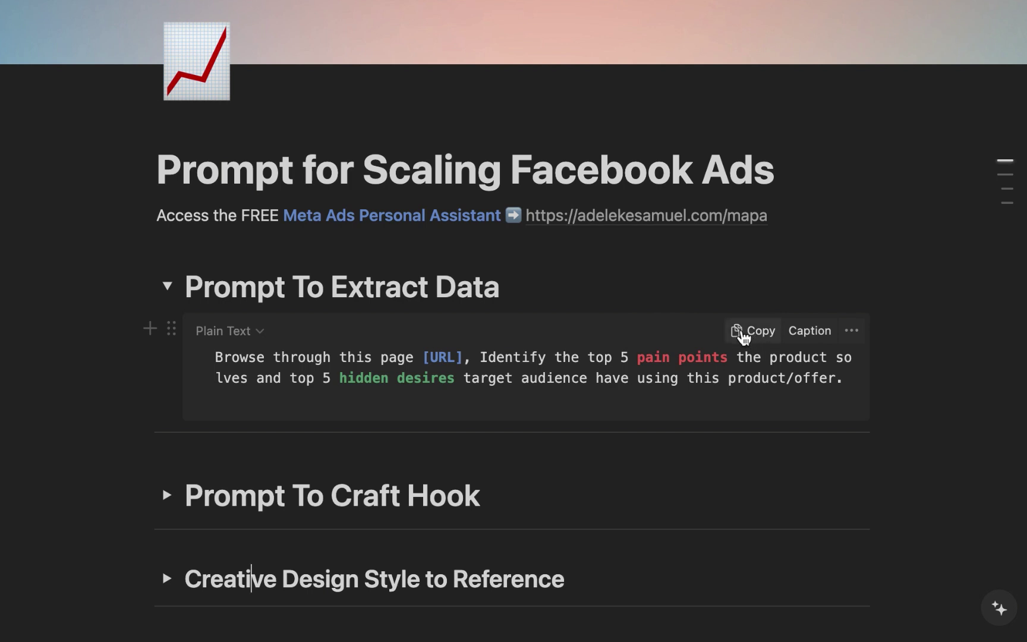
left_click(739, 333)
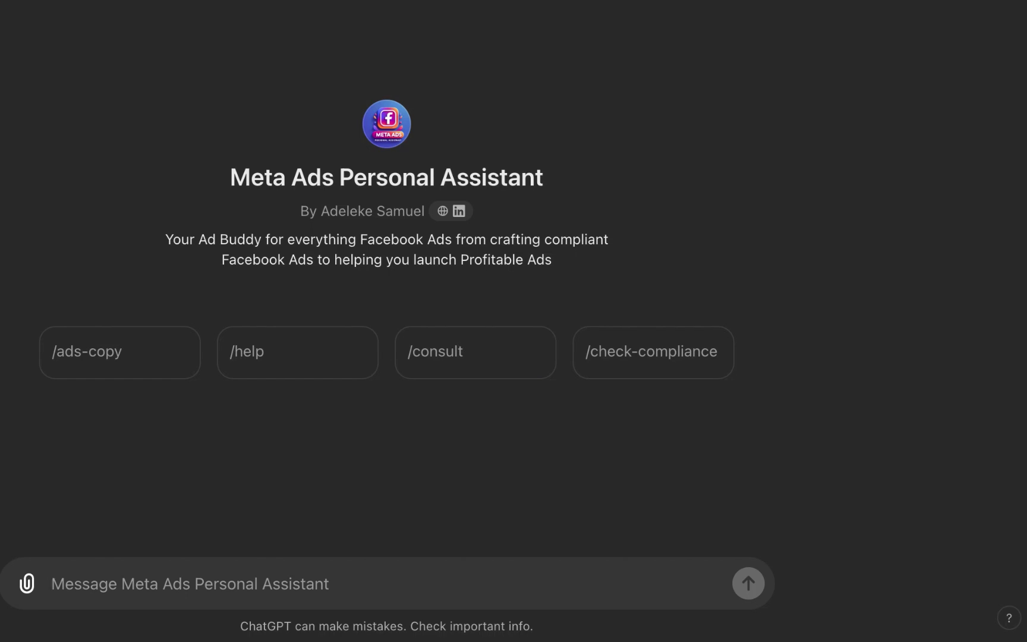
Paste the extraction prompt, replace [URL] with the SoloSoothe product page address, and send it.
key("super+v")
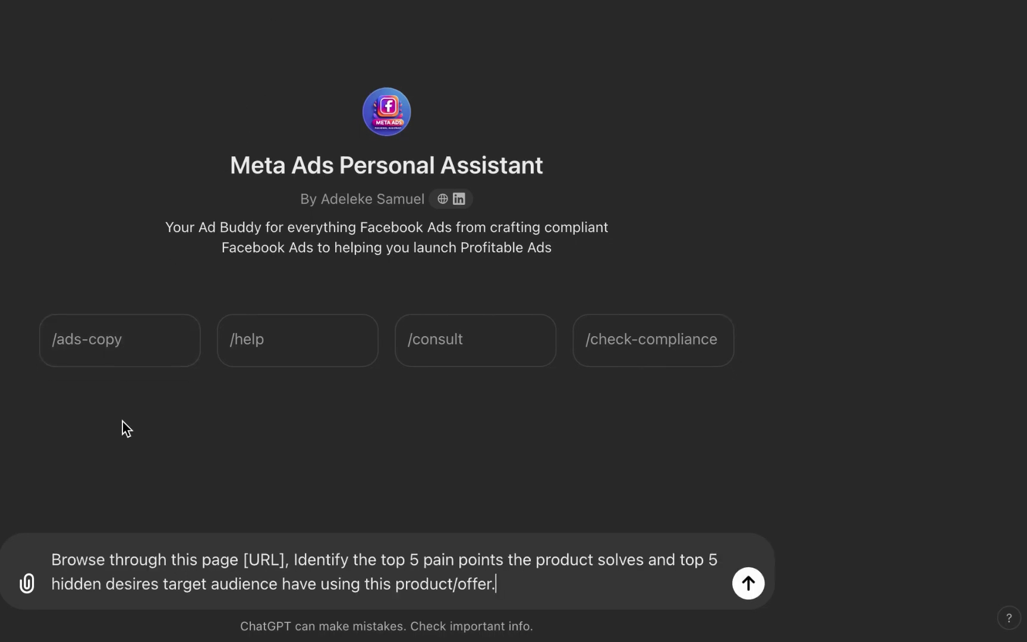
left_click_drag(245, 558, 286, 559)
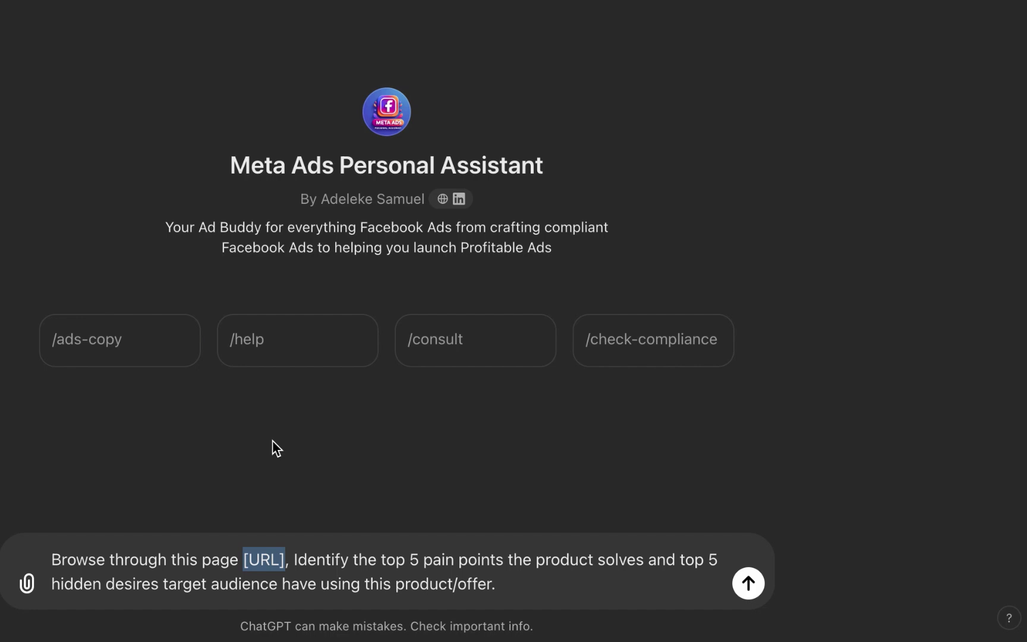
key("super+v")
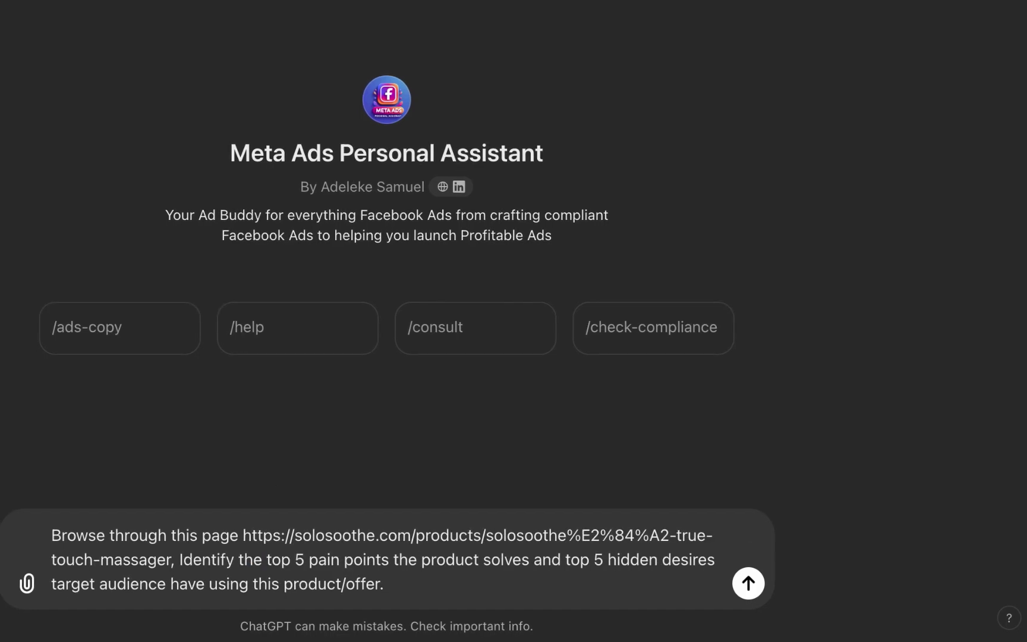
key("Return")
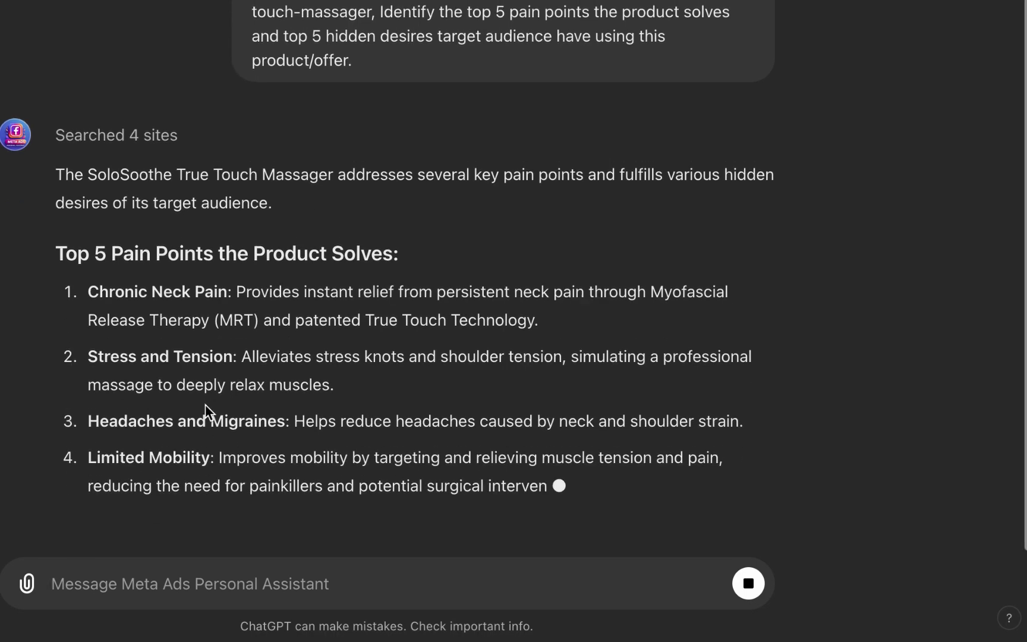
Scroll through the reply listing five pain points and five hidden desires.
scroll(238, 410, "up", 3)
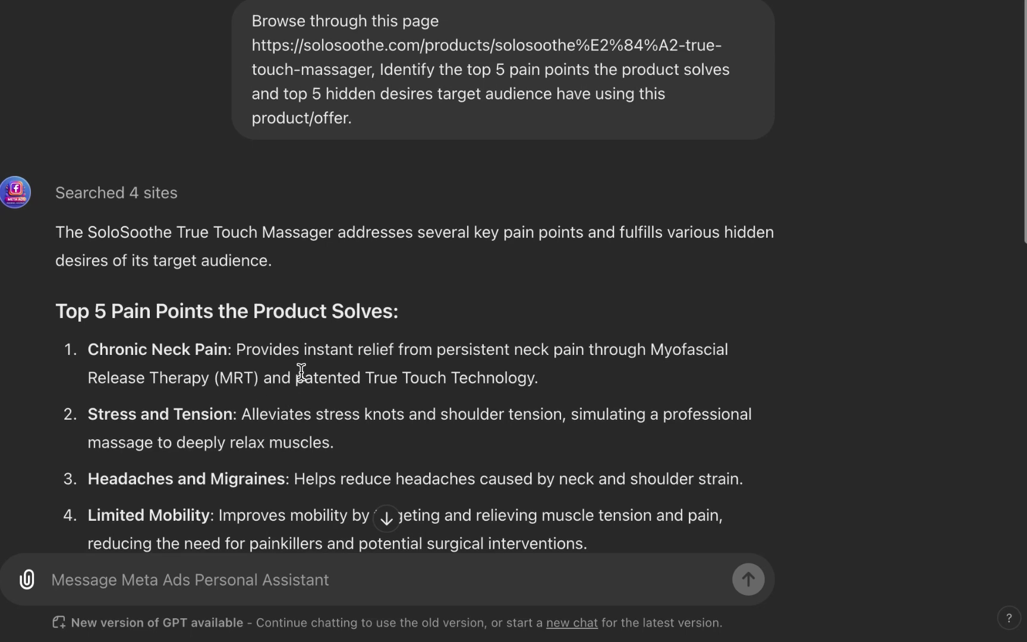
scroll(300, 374, "down", 5)
scroll(305, 380, "down", 5)
scroll(305, 384, "up", 8)
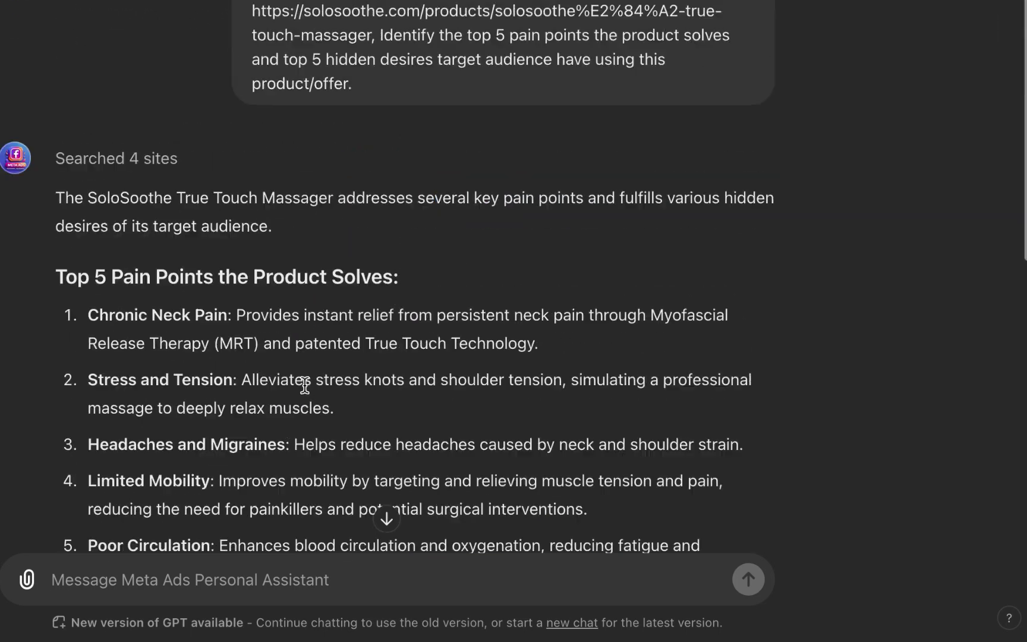
scroll(207, 314, "down", 10)
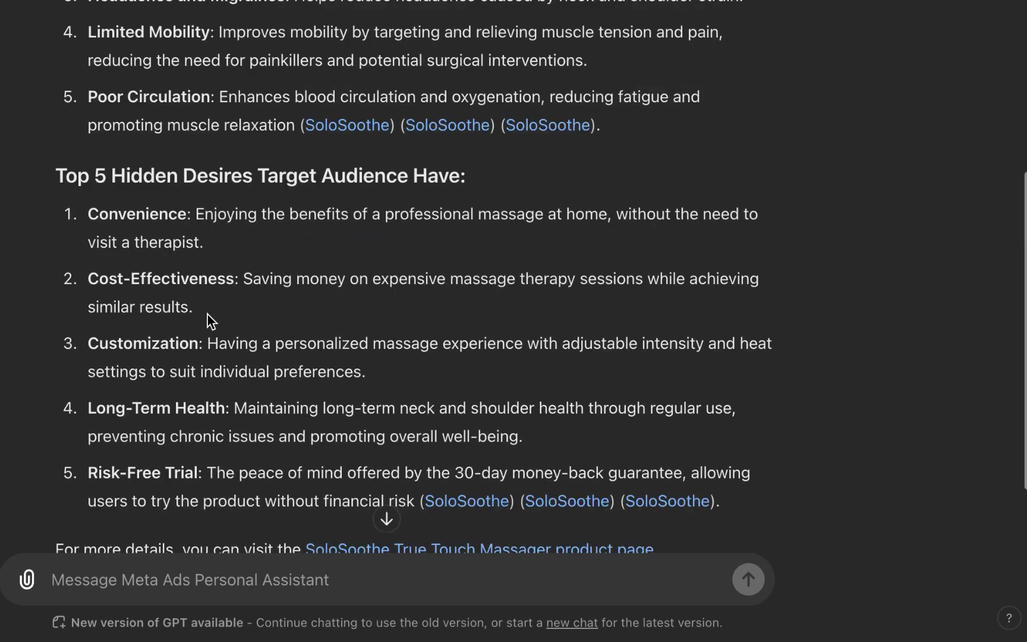
scroll(212, 324, "up", 10)
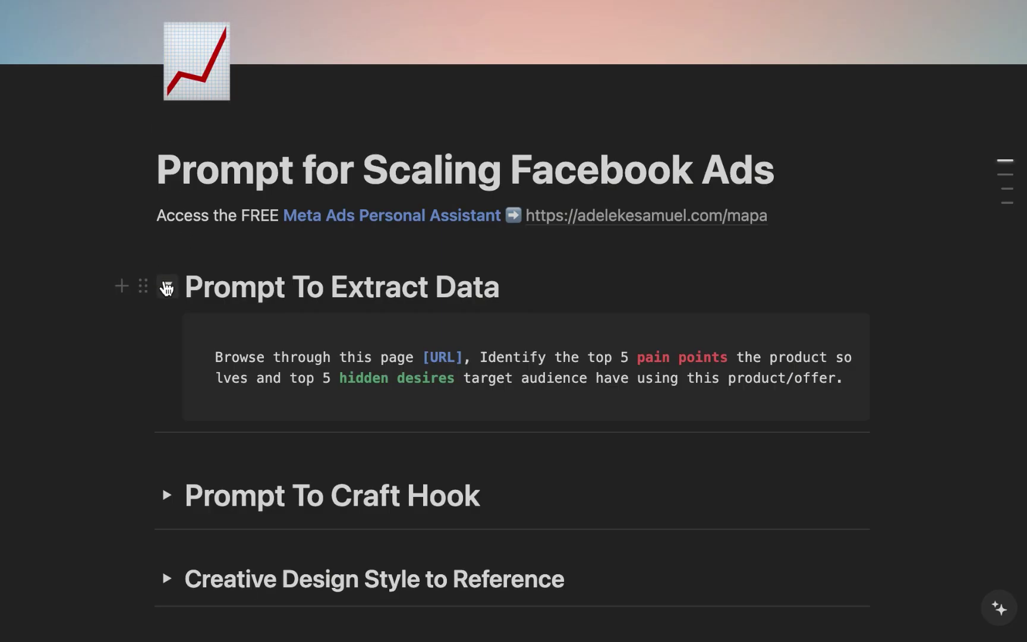
In Notion, collapse Prompt To Extract Data and copy the Prompt To Craft Hook text.
left_click(166, 286)
left_click(168, 385)
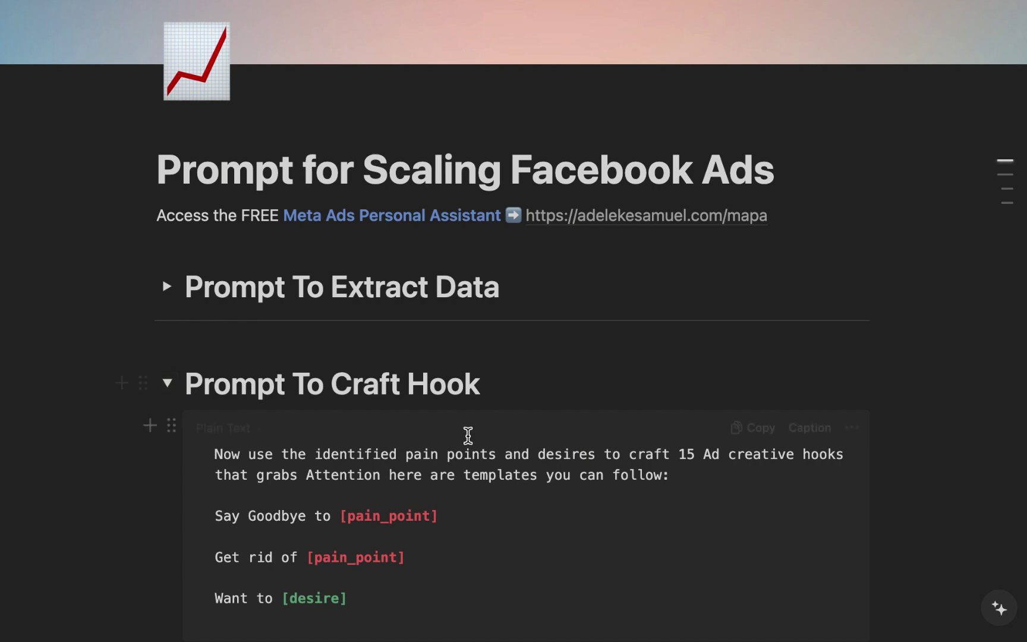
scroll(637, 425, "down", 2)
left_click(746, 262)
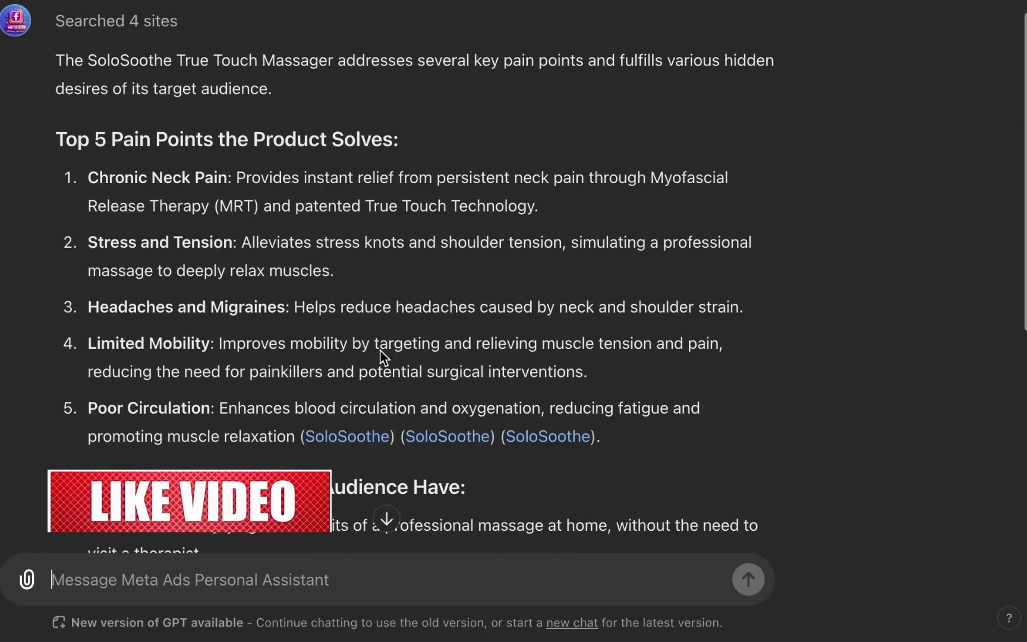
Paste the hook-crafting prompt into a new message and send it.
scroll(380, 350, "down", 7)
left_click(254, 581)
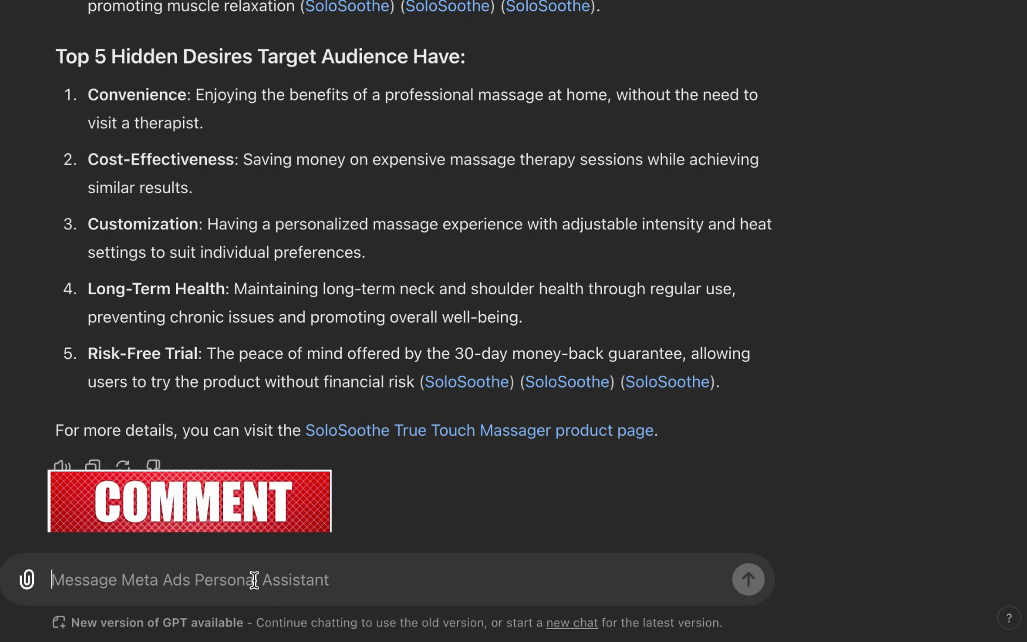
key("super+v")
scroll(339, 495, "up", 3)
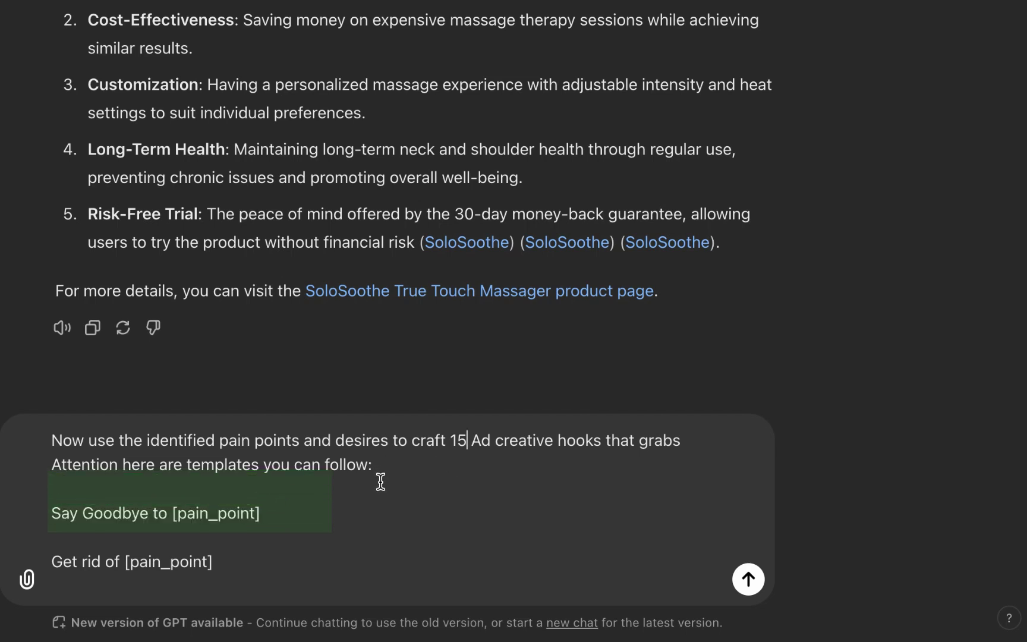
key("Return")
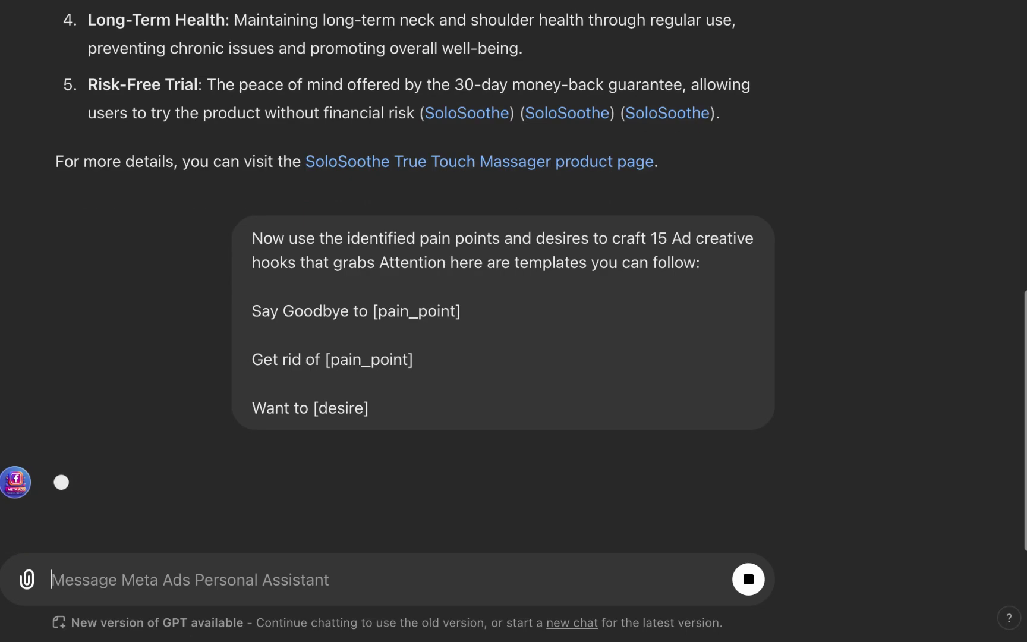
Review the sent prompt, highlighting its Say Goodbye template line.
scroll(296, 291, "up", 15)
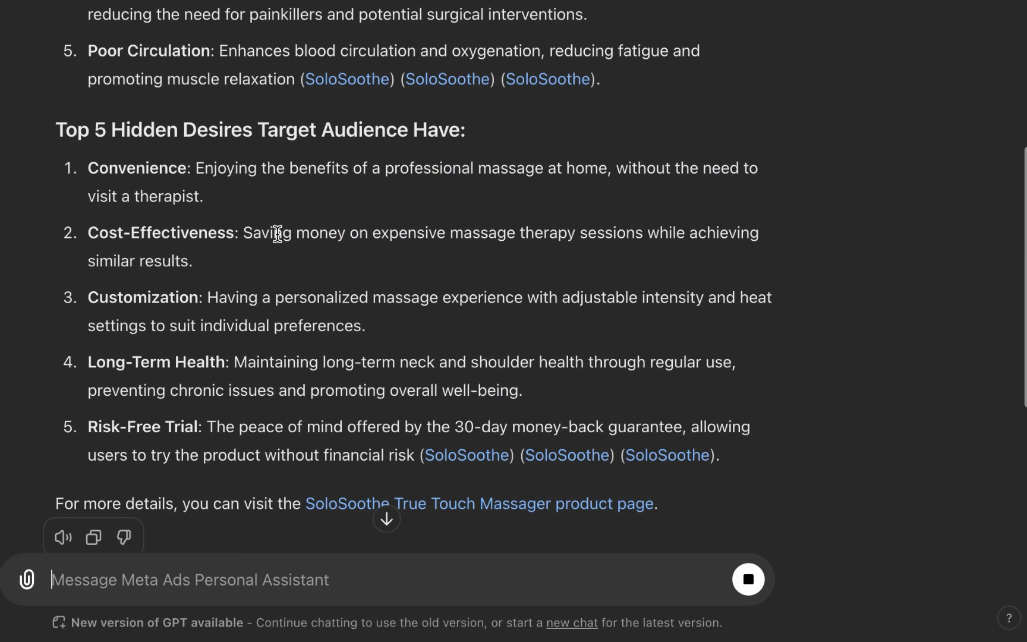
scroll(184, 221, "down", 15)
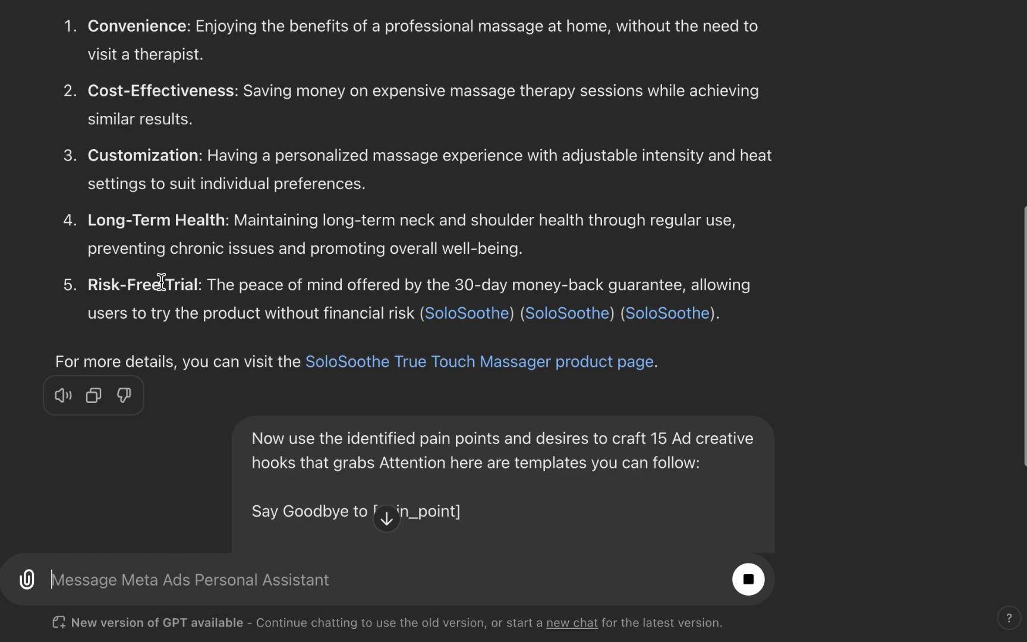
scroll(416, 333, "down", 3)
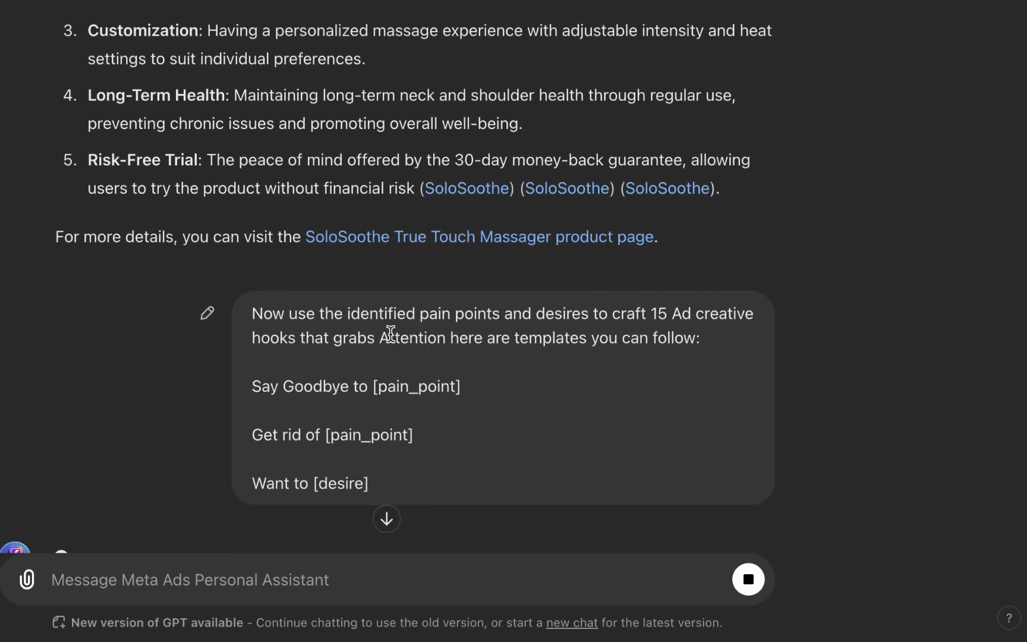
scroll(363, 348, "down", 1)
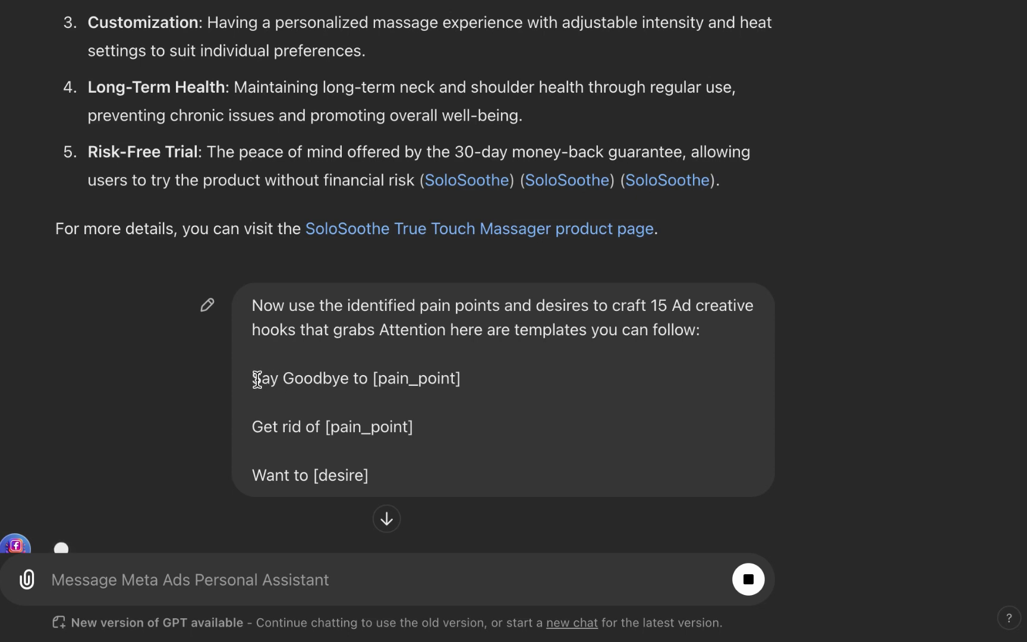
left_click_drag(255, 378, 456, 382)
left_click(479, 380)
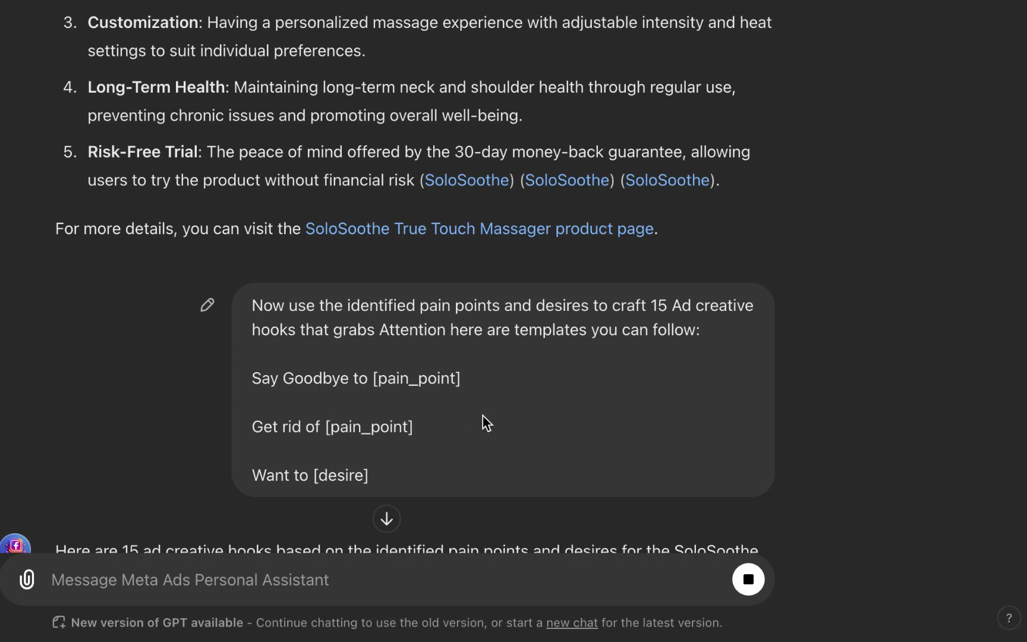
scroll(330, 446, "down", 1)
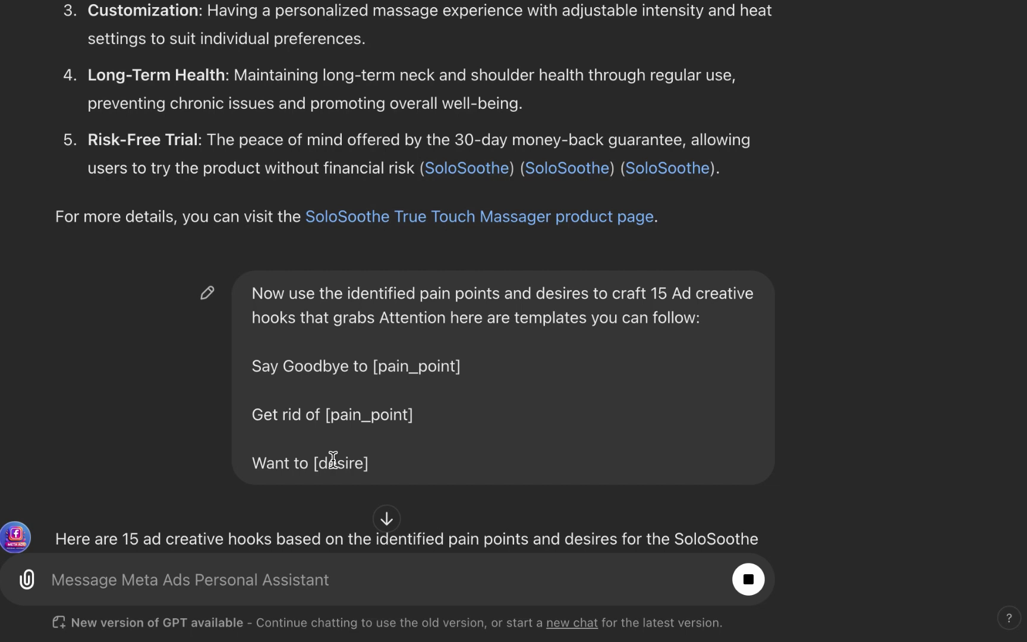
scroll(333, 460, "up", 1)
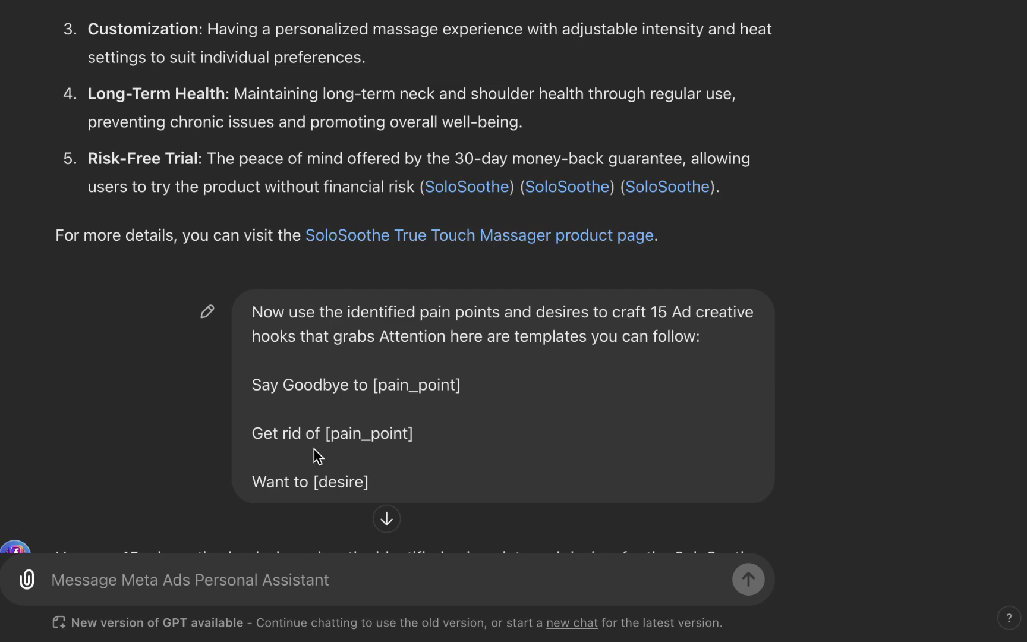
Review the 15 hooks, highlighting the first, 'Say Goodbye to Chronic Neck Pain!'.
scroll(314, 449, "up", 10)
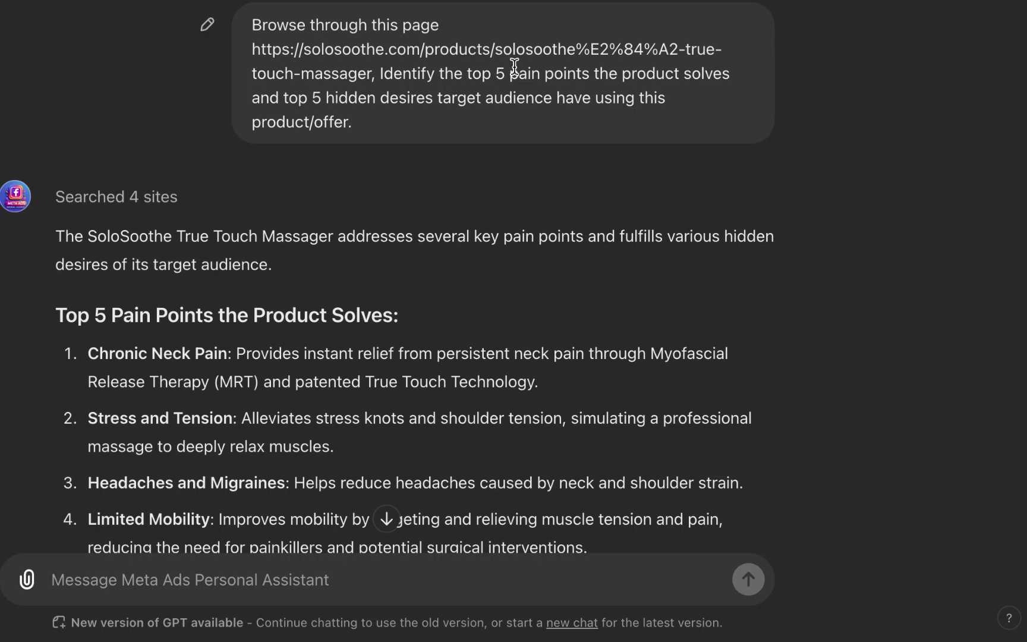
scroll(514, 76, "down", 15)
scroll(516, 82, "down", 5)
scroll(518, 88, "up", 4)
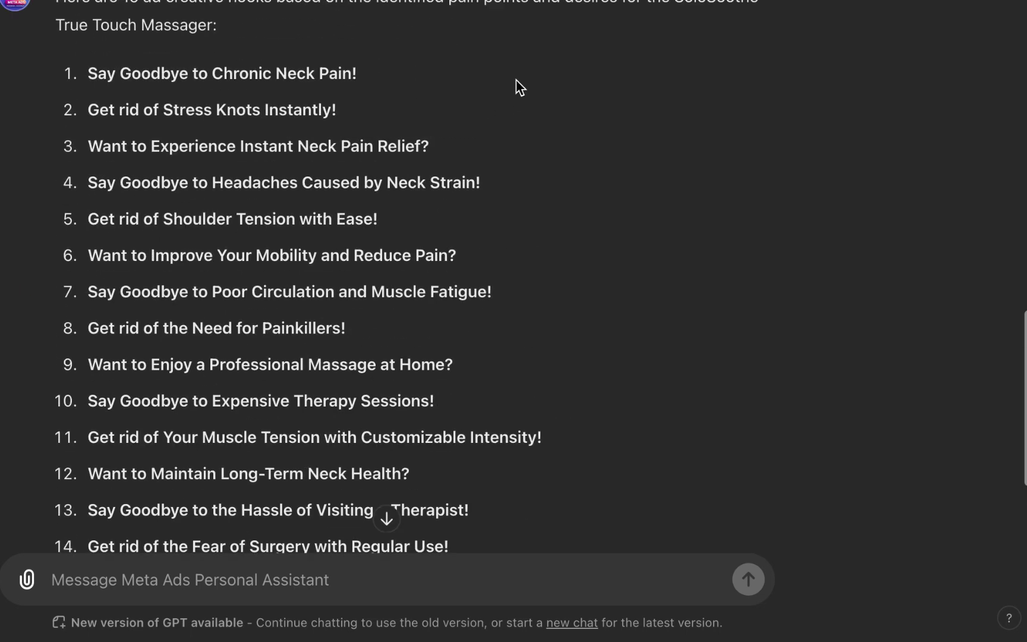
scroll(168, 104, "down", 4)
scroll(167, 104, "up", 2)
scroll(167, 104, "up", 2)
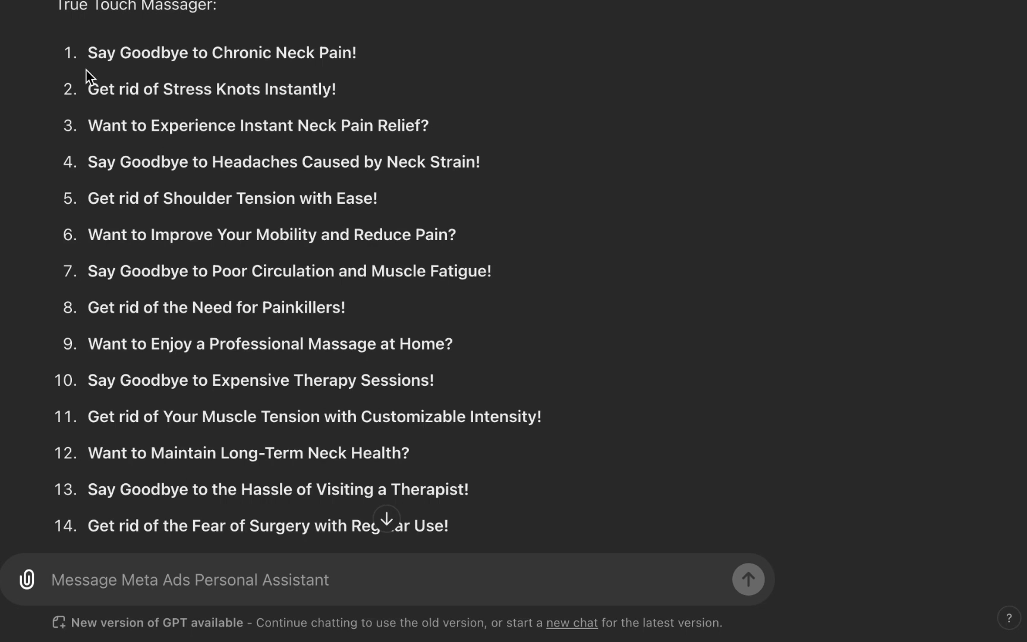
left_click_drag(85, 51, 368, 61)
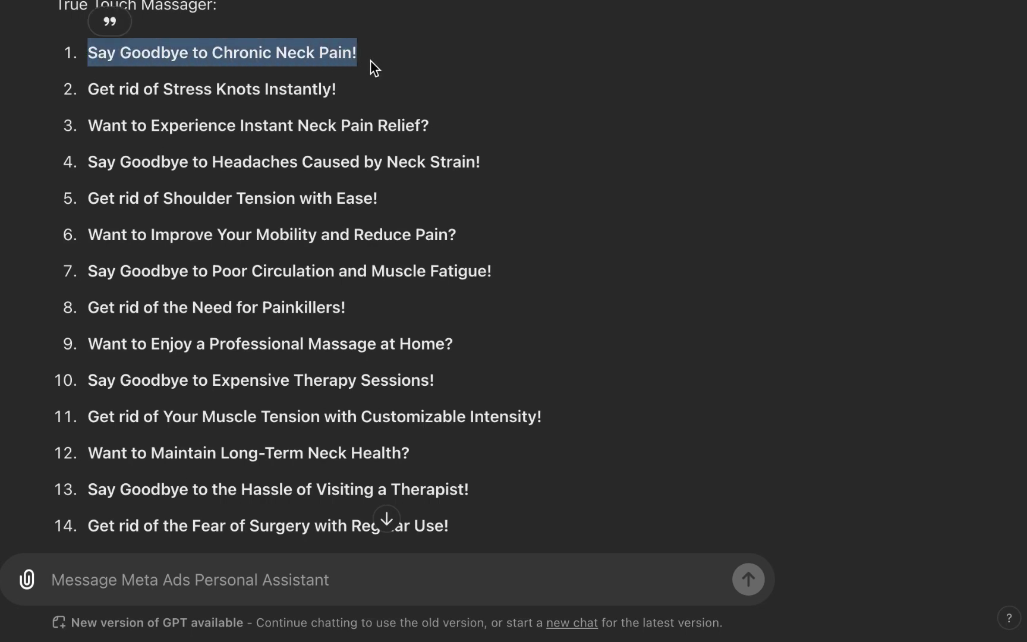
left_click(369, 60)
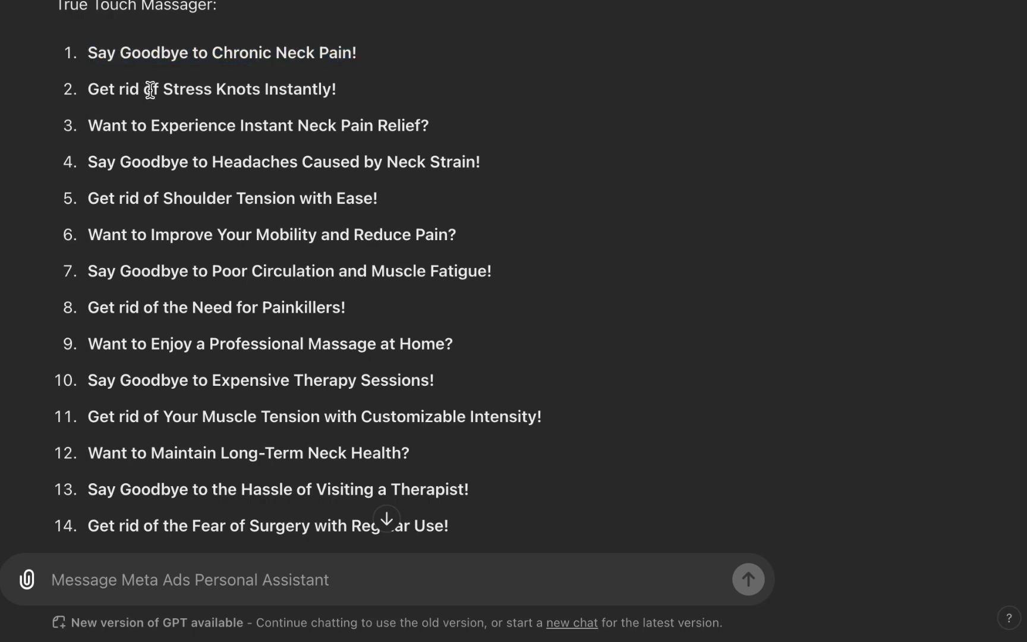
Scroll through the remaining hooks, then collapse Notion's Prompt To Craft Hook section.
scroll(209, 218, "down", 1)
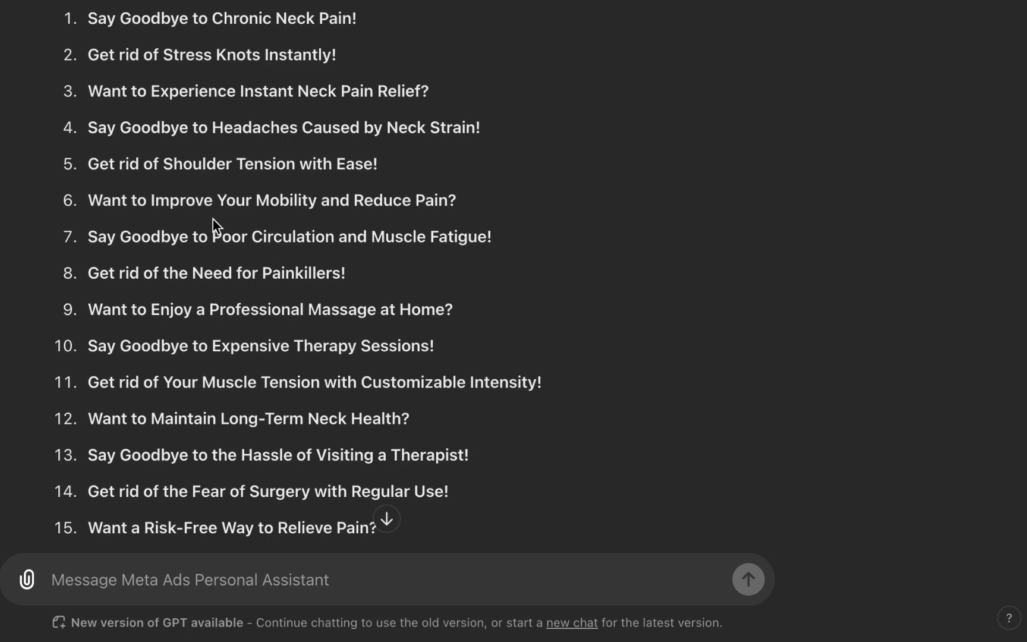
scroll(213, 221, "up", 4)
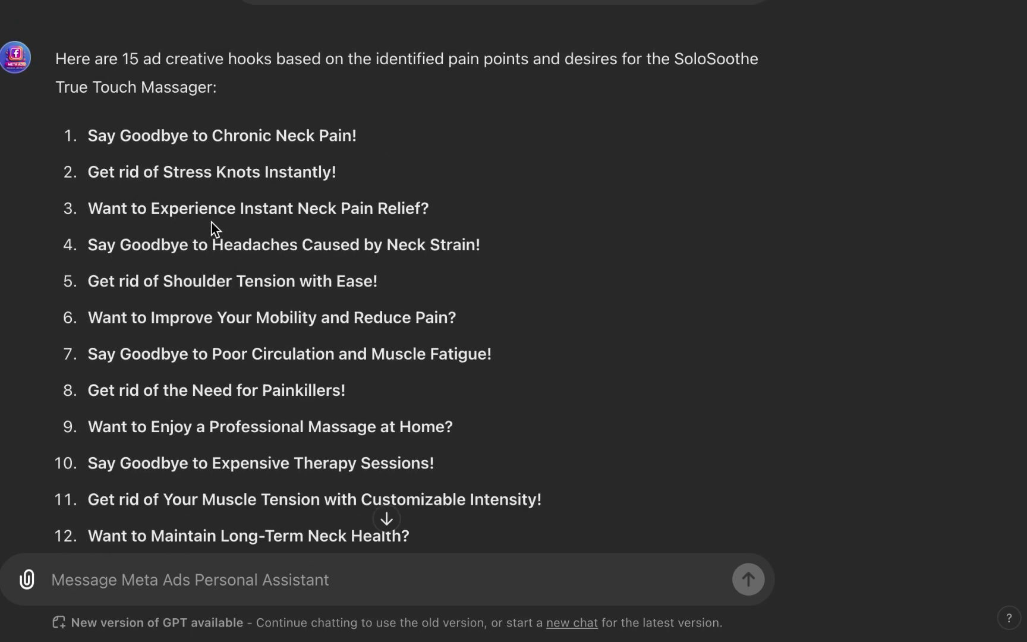
scroll(220, 224, "down", 2)
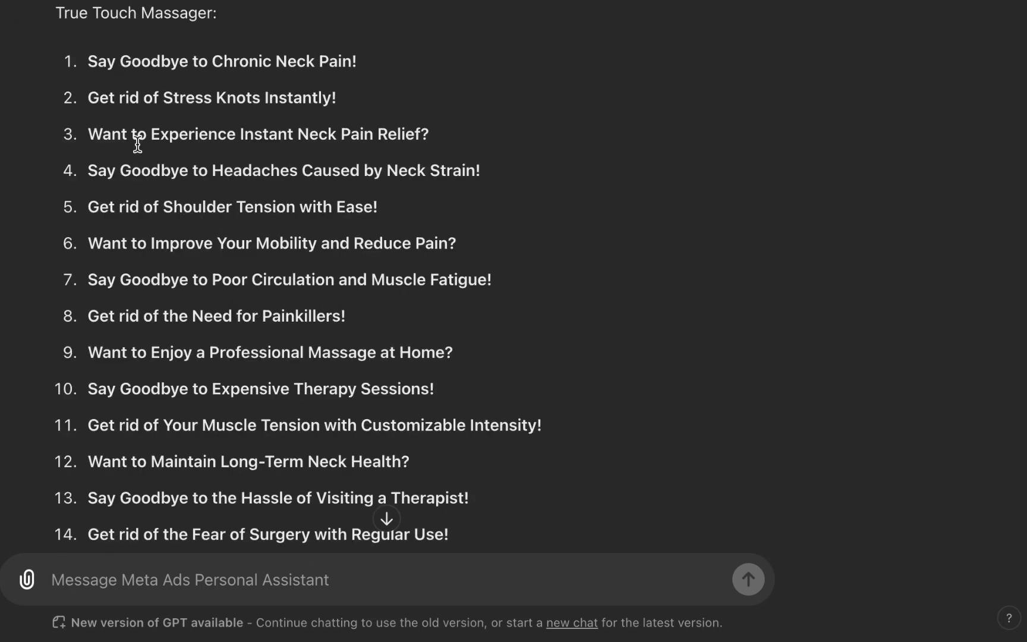
scroll(157, 272, "down", 4)
scroll(156, 272, "up", 6)
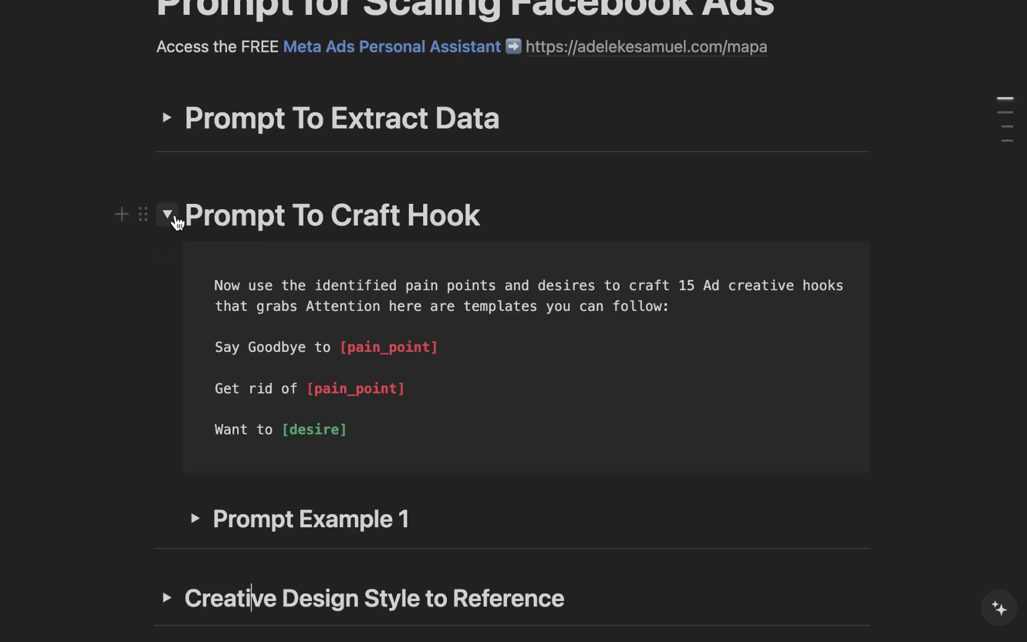
left_click(167, 214)
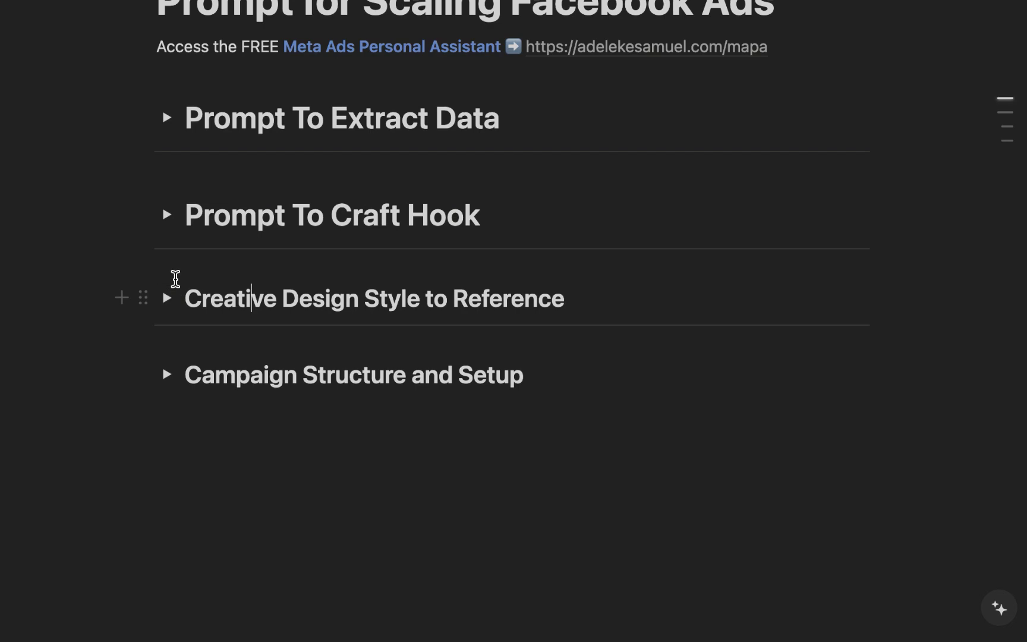